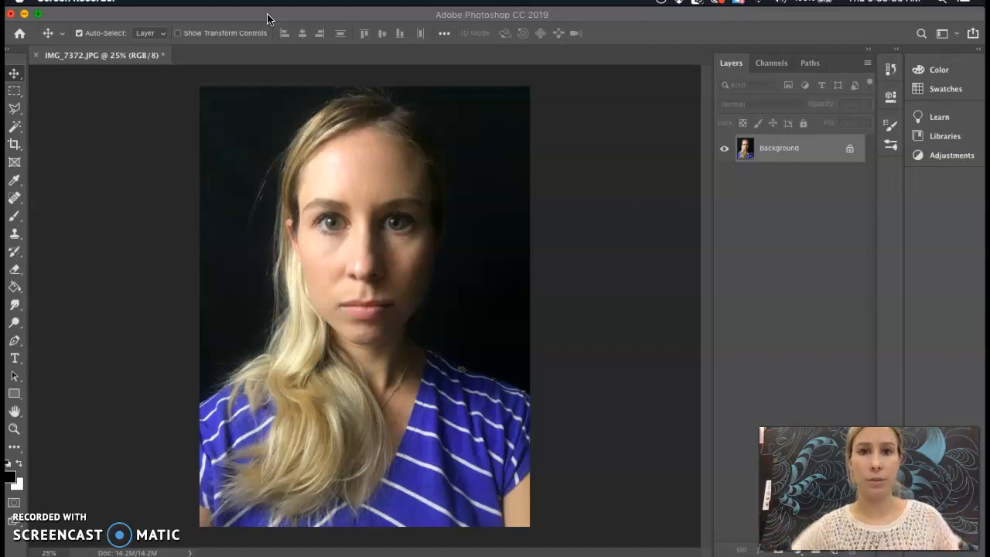
{"action": "left_click", "coordinate": [122, 20]}
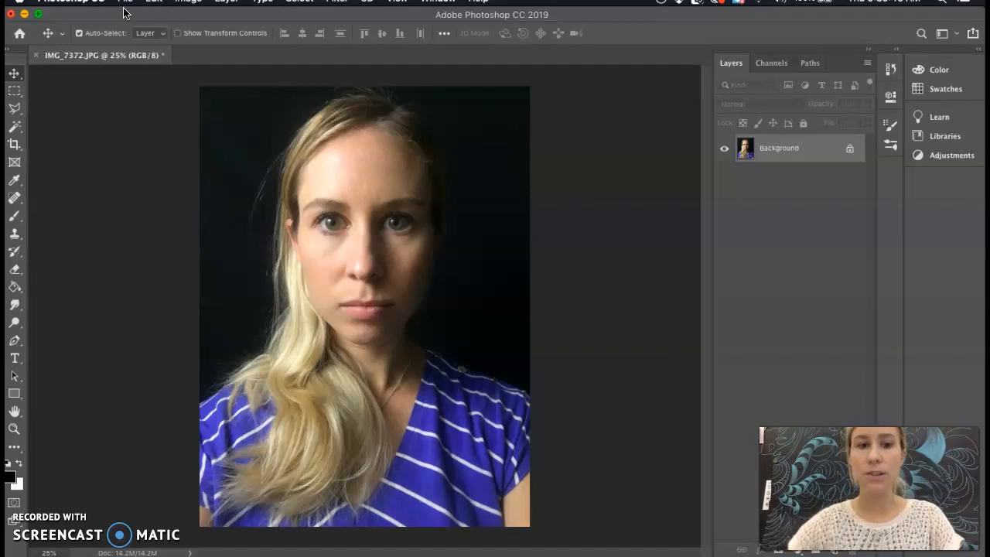
{"action": "left_click", "coordinate": [124, 1]}
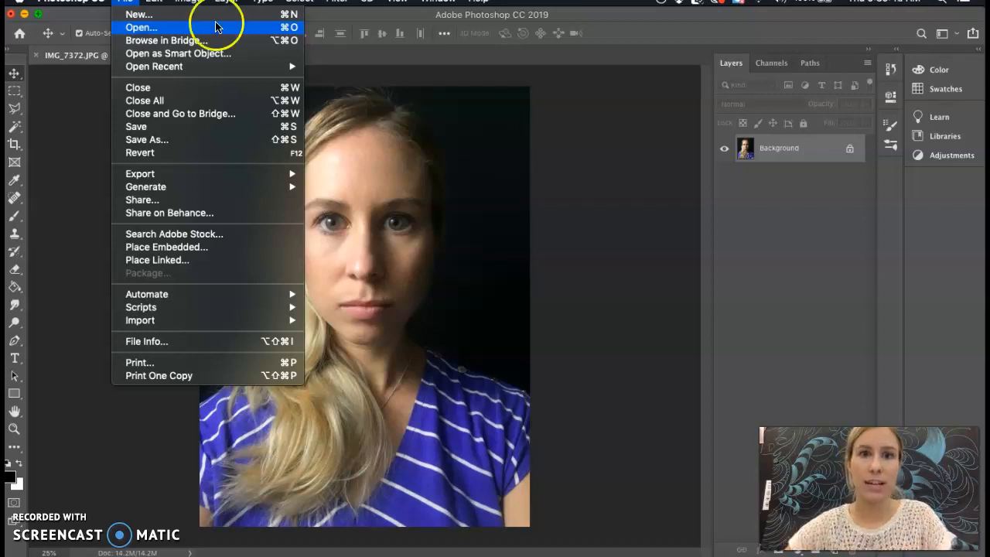
{"action": "left_click", "coordinate": [354, 33]}
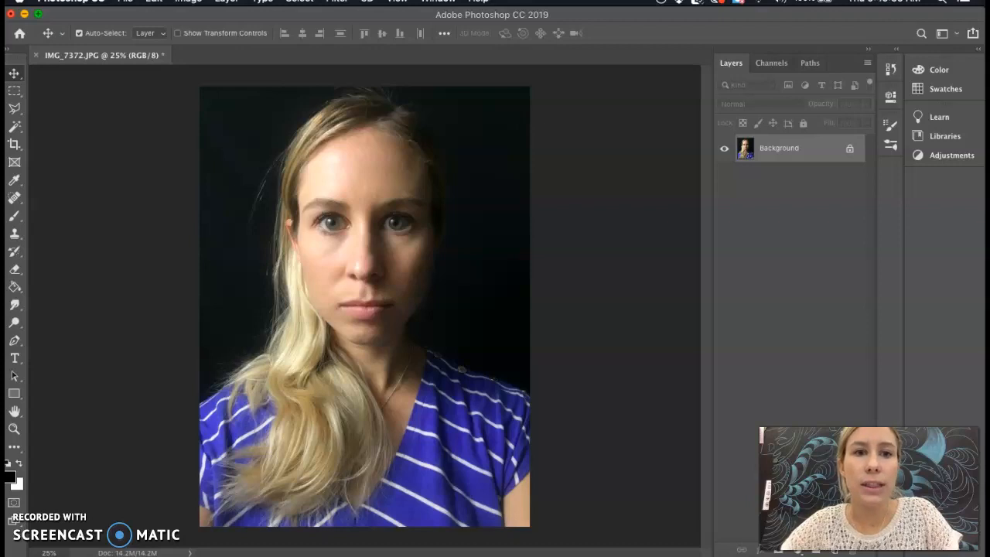
Add a Levels adjustment layer above the Background with the default layer settings, keeping its properties clear of the layer list
{"action": "left_click", "coordinate": [226, 1]}
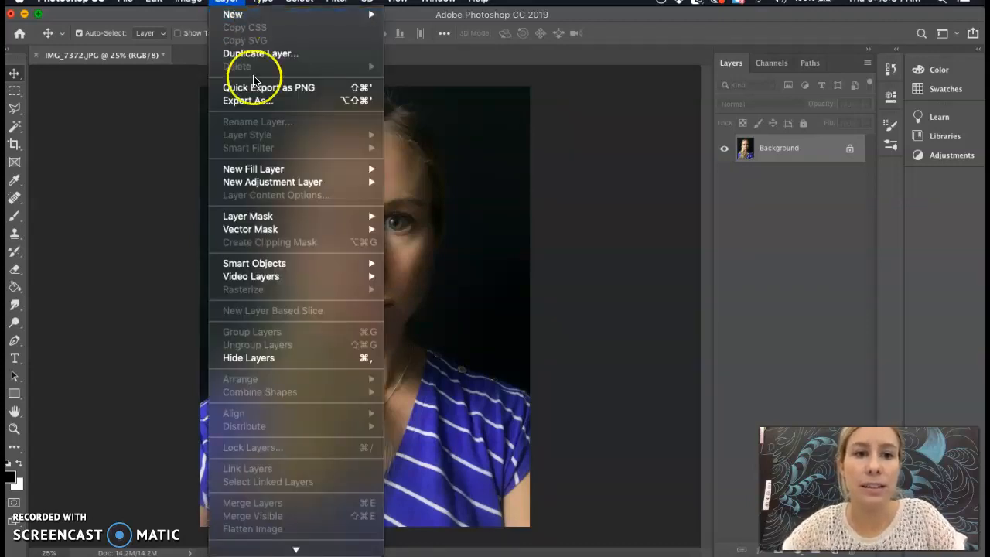
{"action": "mouse_move", "coordinate": [268, 182]}
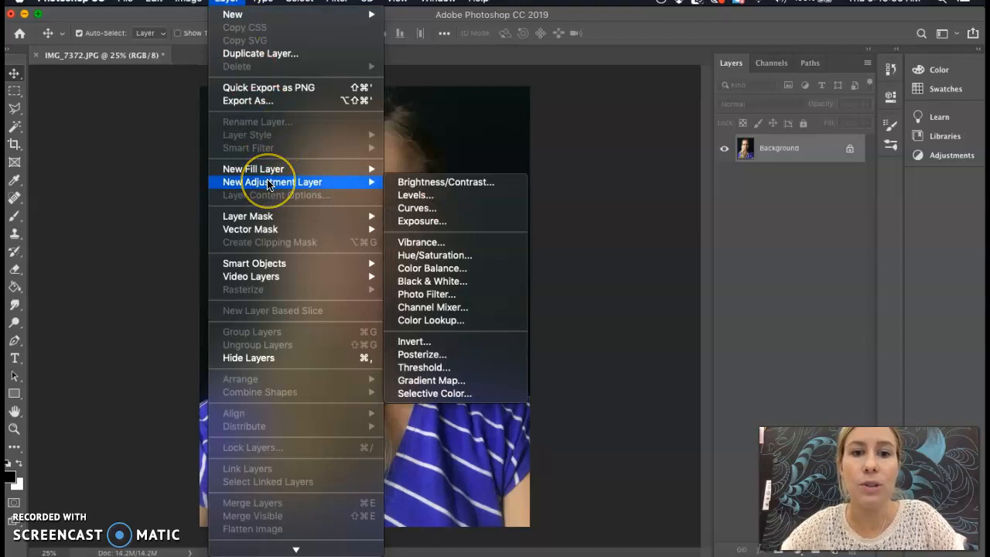
{"action": "left_click", "coordinate": [409, 195]}
{"action": "left_click", "coordinate": [520, 234]}
{"action": "left_click_drag", "start_coordinate": [775, 90], "coordinate": [643, 88]}
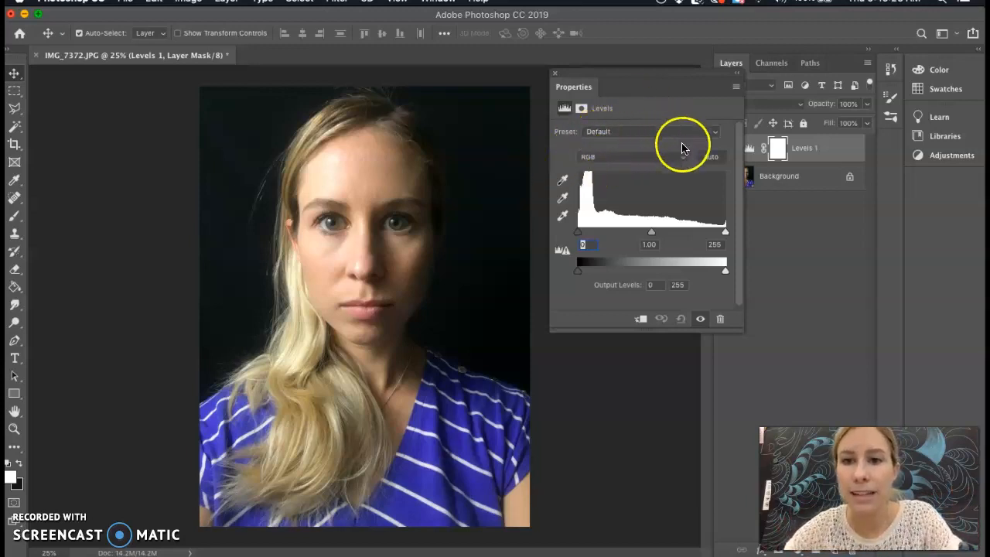
In the Red channel of the Levels adjustment, set the black input to 9 and the white input to 254 using the clipping preview
{"action": "left_click", "coordinate": [592, 157]}
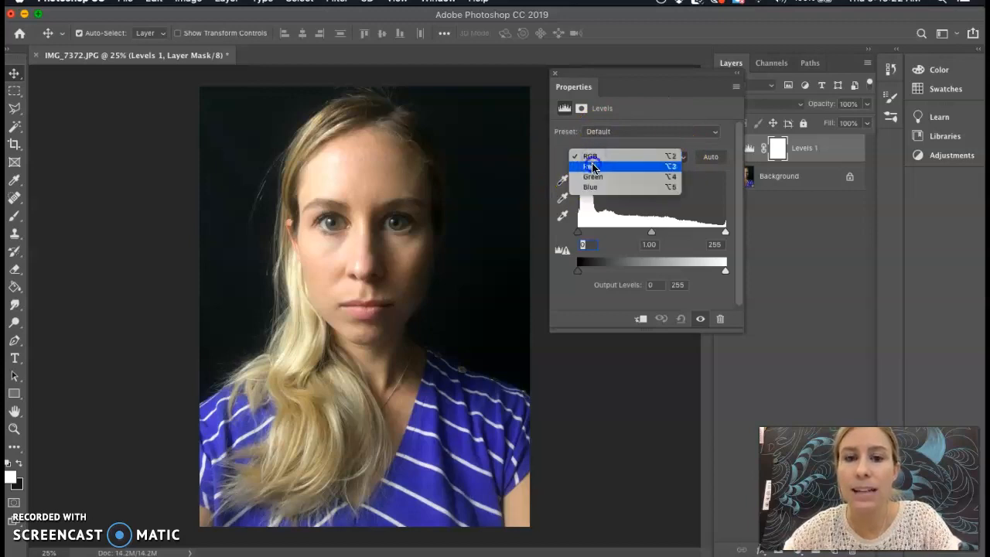
{"action": "left_click", "coordinate": [592, 168]}
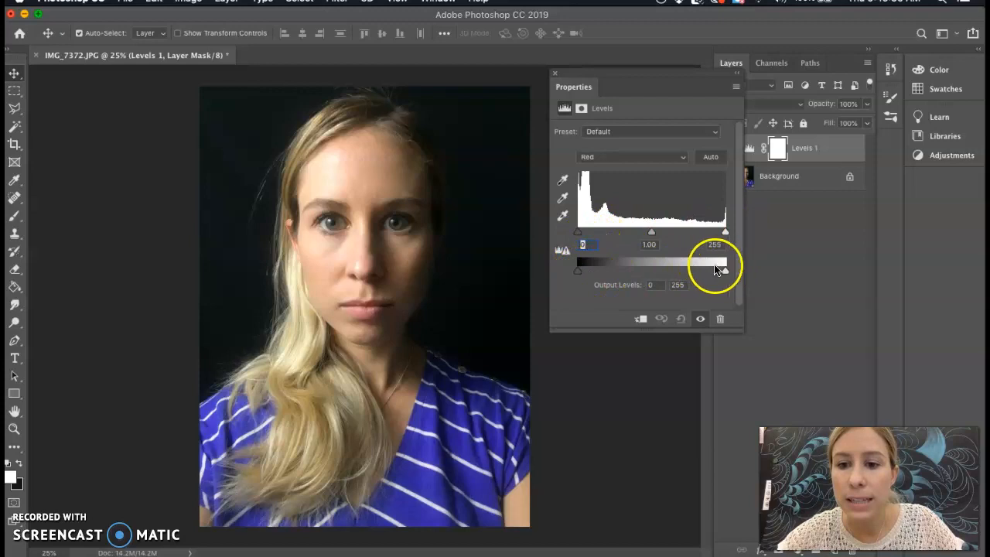
{"action": "left_click", "coordinate": [580, 235], "text": "alt"}
{"action": "left_click_drag", "start_coordinate": [582, 237], "coordinate": [576, 236]}
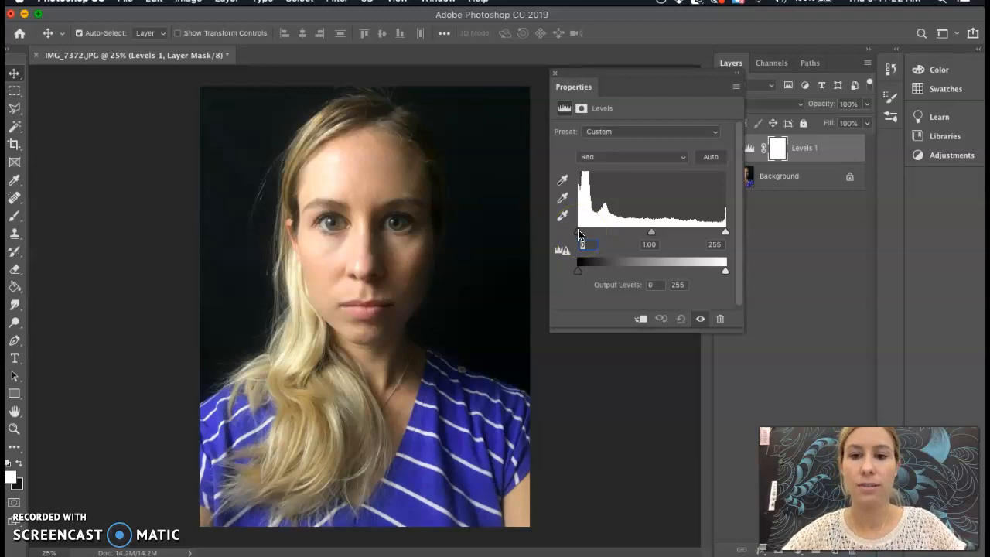
{"action": "mouse_move", "coordinate": [579, 234]}
{"action": "left_mouse_down"}
{"action": "mouse_move", "coordinate": [566, 238]}
{"action": "mouse_move", "coordinate": [587, 236]}
{"action": "left_mouse_up"}
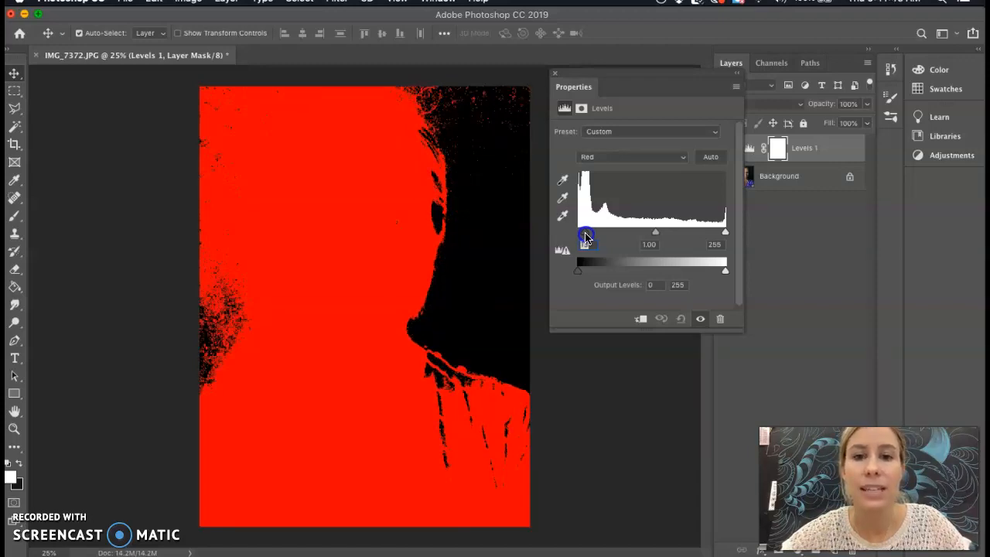
{"action": "mouse_move", "coordinate": [585, 237]}
{"action": "left_mouse_down"}
{"action": "mouse_move", "coordinate": [564, 240]}
{"action": "mouse_move", "coordinate": [585, 239]}
{"action": "left_mouse_up"}
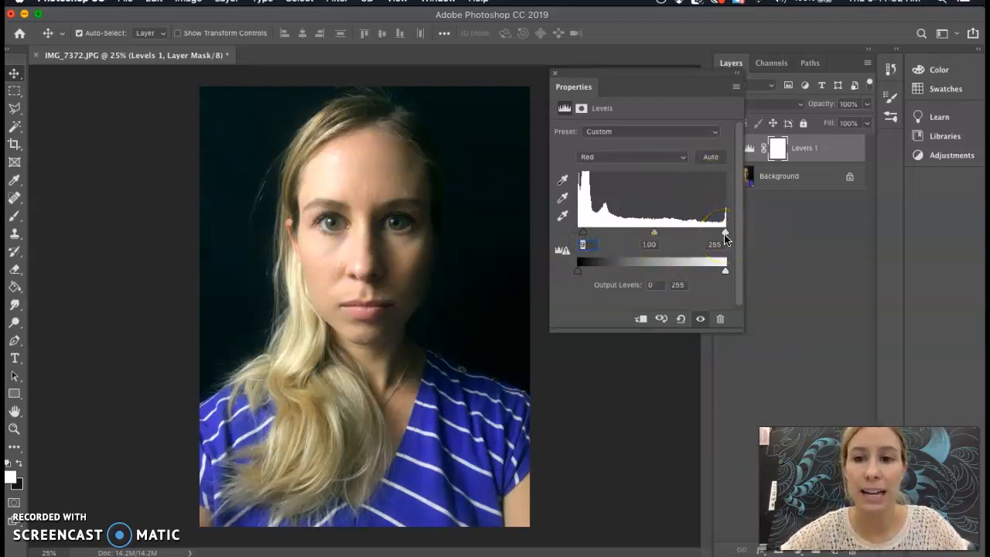
{"action": "mouse_move", "coordinate": [725, 234]}
{"action": "left_mouse_down"}
{"action": "mouse_move", "coordinate": [682, 232]}
{"action": "mouse_move", "coordinate": [750, 243]}
{"action": "mouse_move", "coordinate": [720, 243]}
{"action": "mouse_move", "coordinate": [735, 243]}
{"action": "mouse_move", "coordinate": [724, 231]}
{"action": "left_mouse_up"}
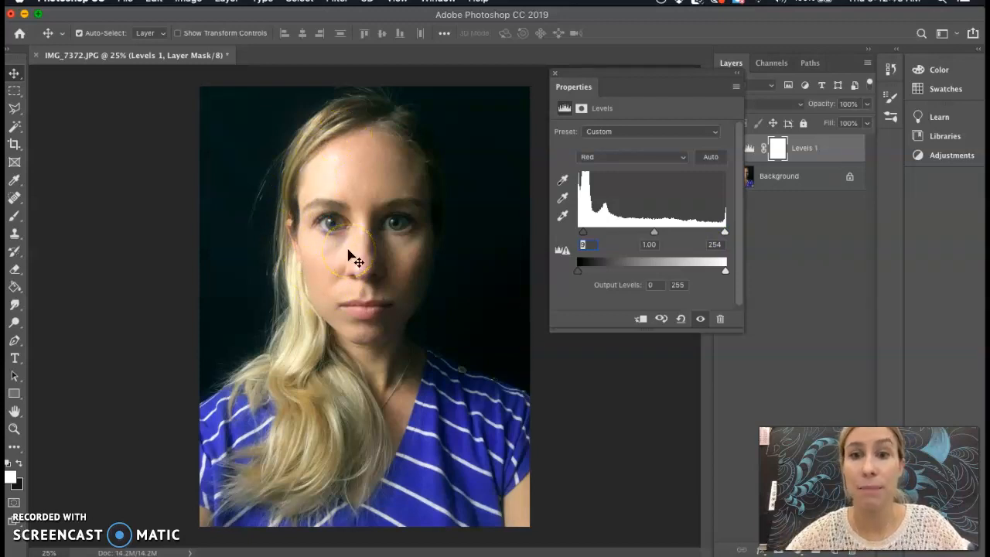
In the Green channel of the Levels adjustment, set the black input to 11 and the white input to 240
{"action": "left_click", "coordinate": [623, 158]}
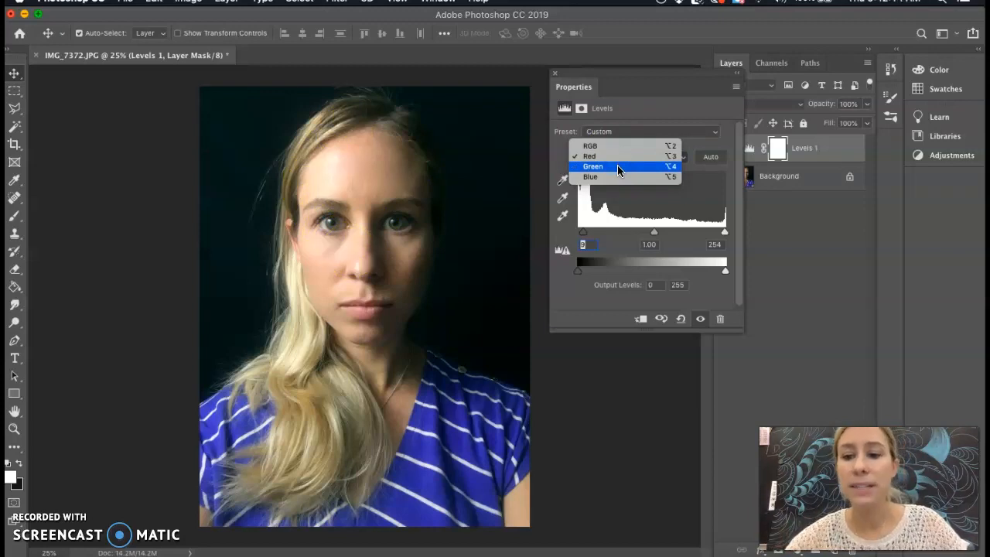
{"action": "left_click", "coordinate": [617, 166]}
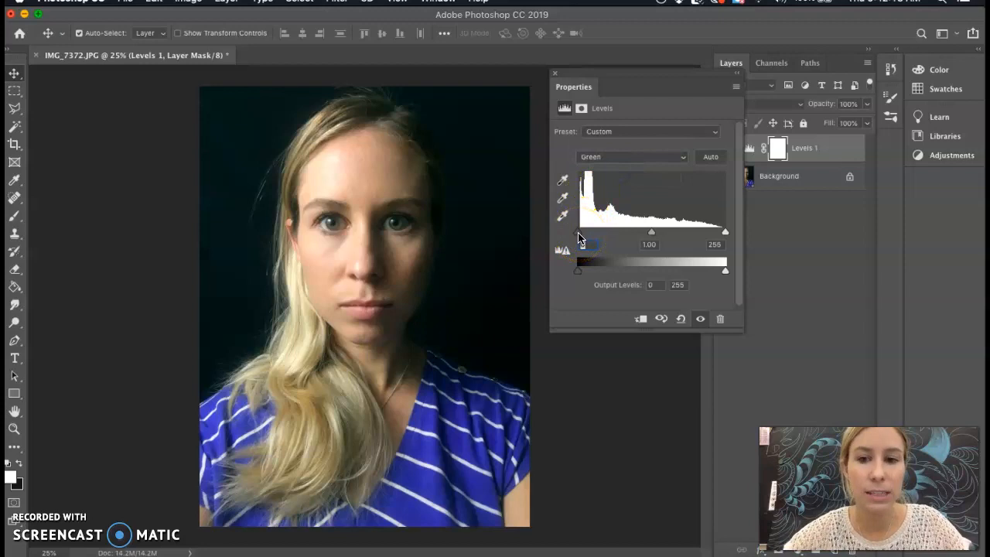
{"action": "left_click", "coordinate": [580, 237], "text": "alt"}
{"action": "left_click_drag", "start_coordinate": [579, 236], "coordinate": [585, 240]}
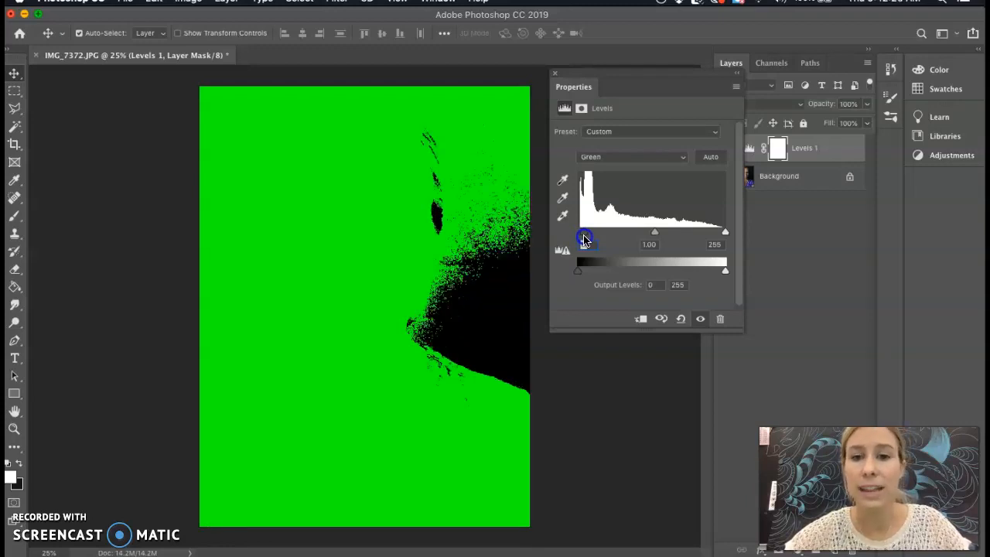
{"action": "left_click_drag", "start_coordinate": [585, 240], "coordinate": [583, 239]}
{"action": "left_click", "coordinate": [729, 230]}
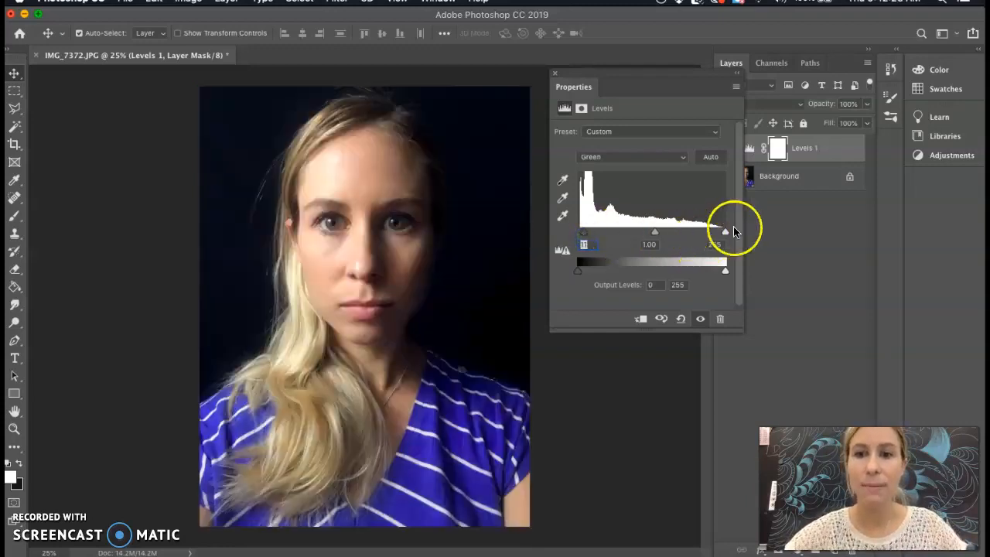
{"action": "mouse_move", "coordinate": [726, 231]}
{"action": "left_mouse_down"}
{"action": "mouse_move", "coordinate": [715, 237]}
{"action": "mouse_move", "coordinate": [723, 240]}
{"action": "left_mouse_up"}
{"action": "left_click_drag", "start_coordinate": [720, 238], "coordinate": [717, 237]}
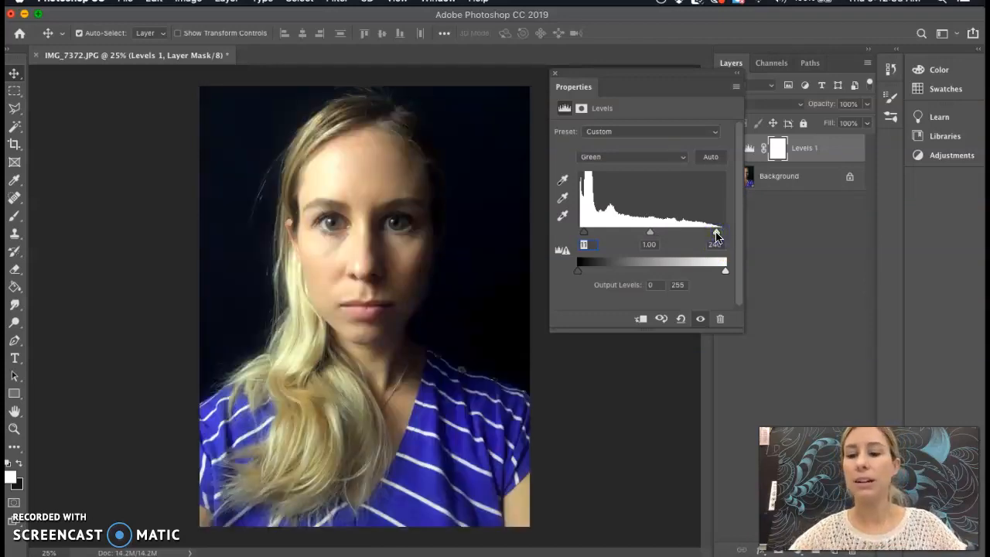
In the Blue channel of the Levels adjustment, set the black input to 5 and the white input to 223, and close its properties
{"action": "left_click", "coordinate": [645, 156]}
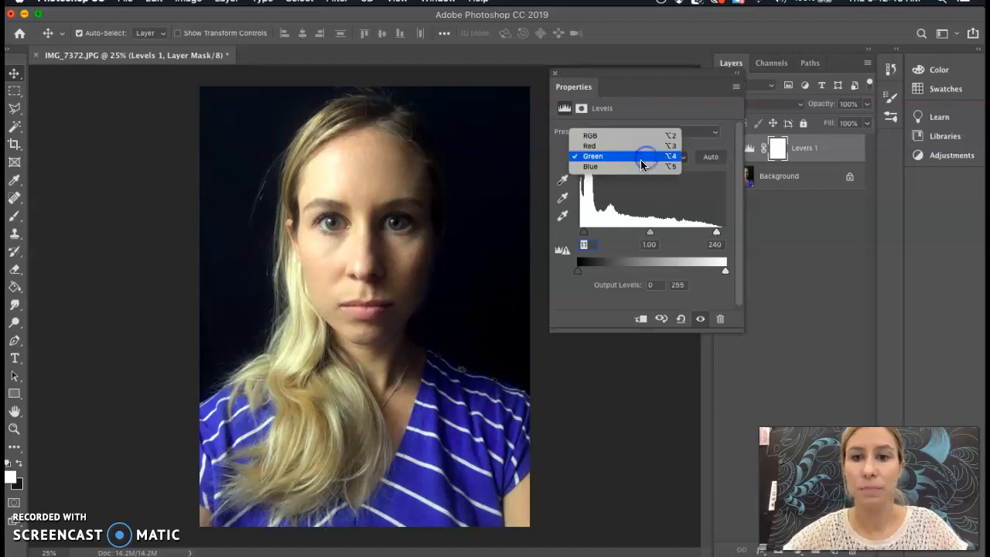
{"action": "left_click", "coordinate": [638, 164]}
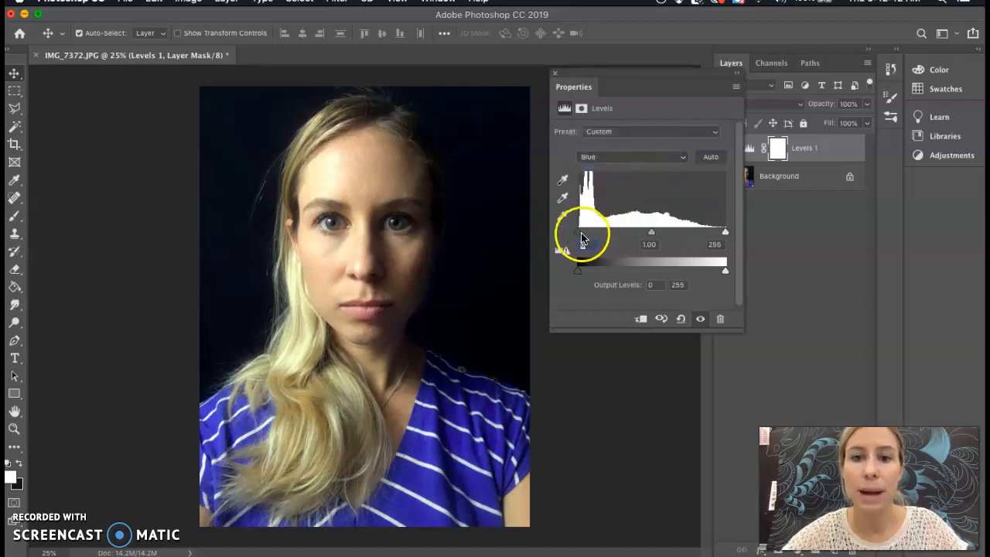
{"action": "left_click_drag", "start_coordinate": [577, 232], "coordinate": [583, 237]}
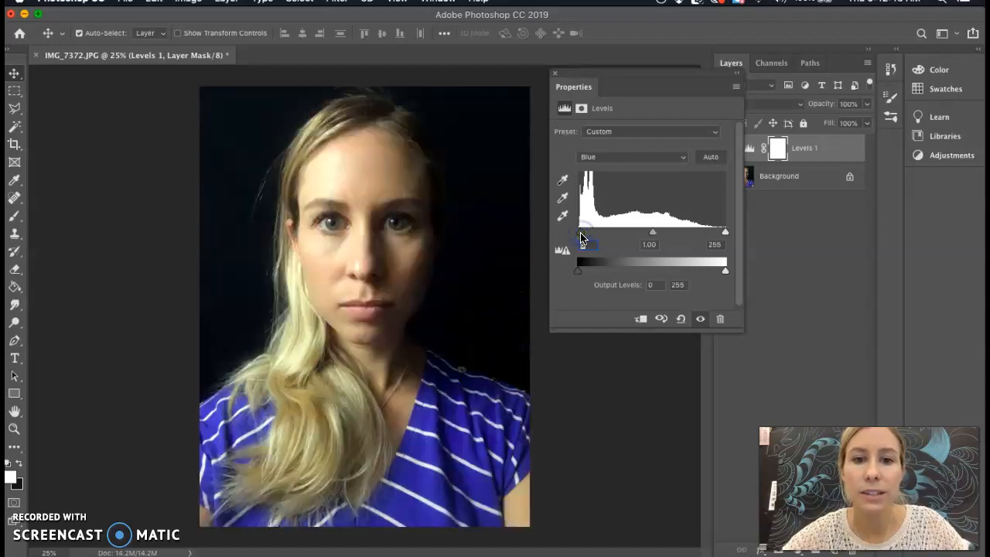
{"action": "left_click_drag", "start_coordinate": [726, 232], "coordinate": [708, 234]}
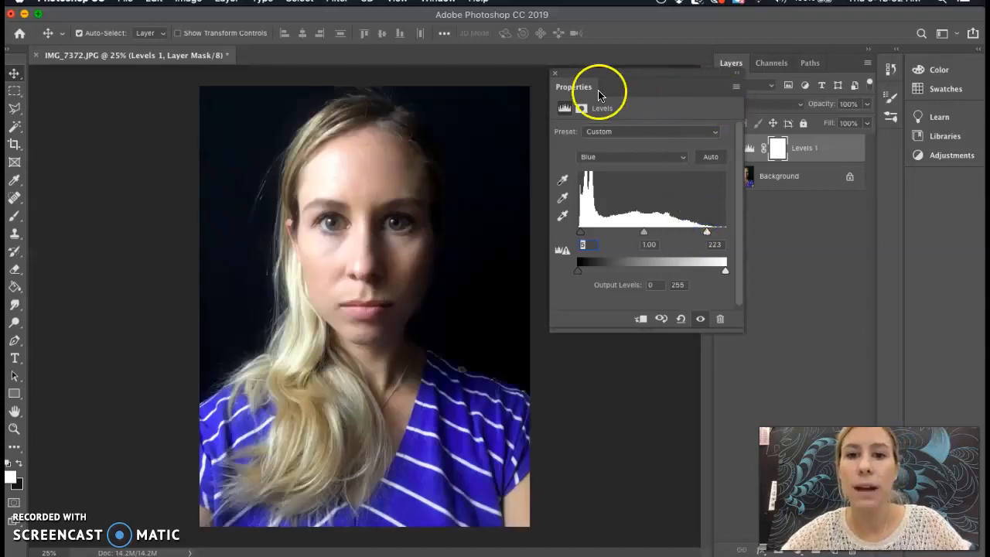
{"action": "left_click", "coordinate": [554, 74]}
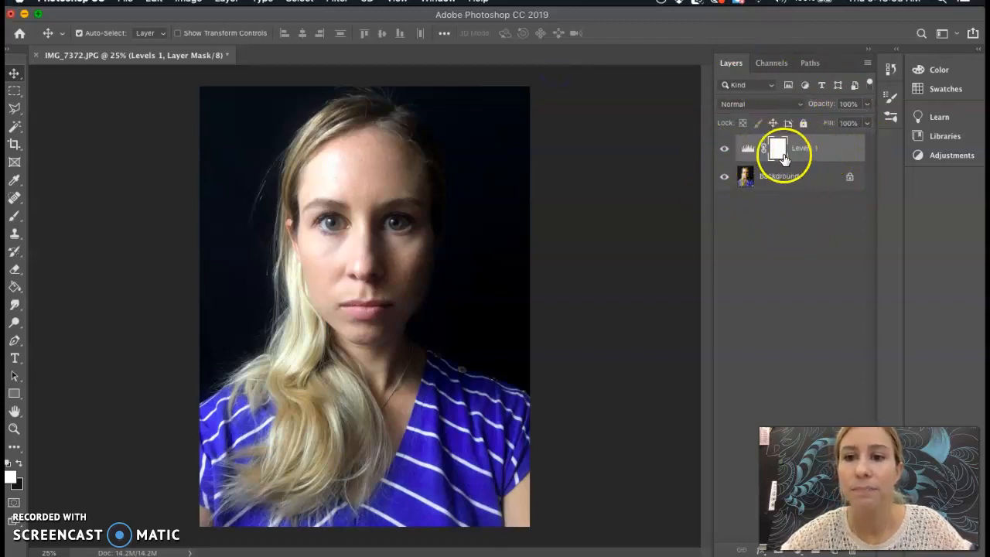
Toggle the Levels 1 layer's visibility repeatedly to compare the portrait before and after the correction
{"action": "left_click", "coordinate": [724, 151]}
{"action": "left_click", "coordinate": [724, 151]}
{"action": "left_click", "coordinate": [723, 151]}
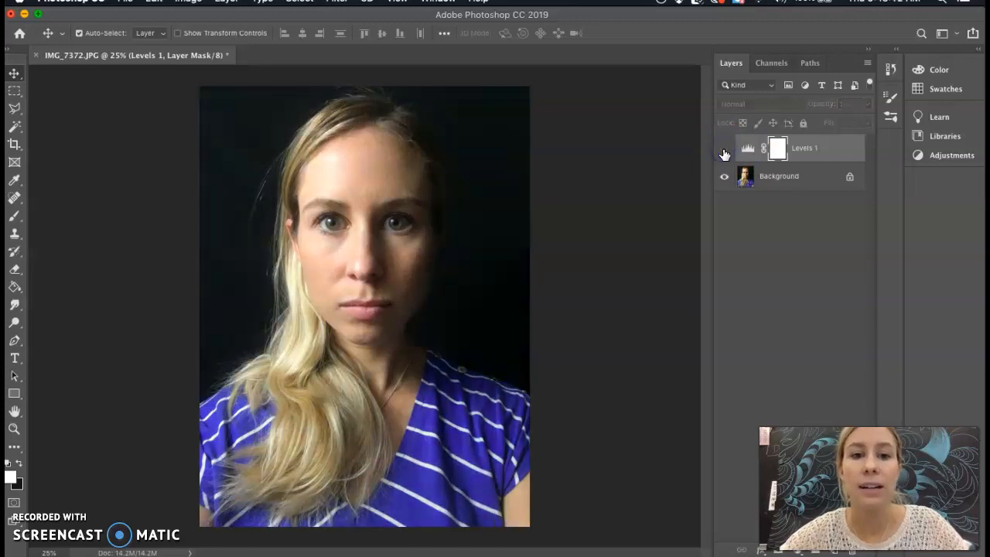
{"action": "left_click", "coordinate": [723, 151]}
{"action": "left_click", "coordinate": [724, 151]}
{"action": "left_click", "coordinate": [724, 151]}
{"action": "left_click", "coordinate": [723, 151]}
{"action": "left_click", "coordinate": [724, 151]}
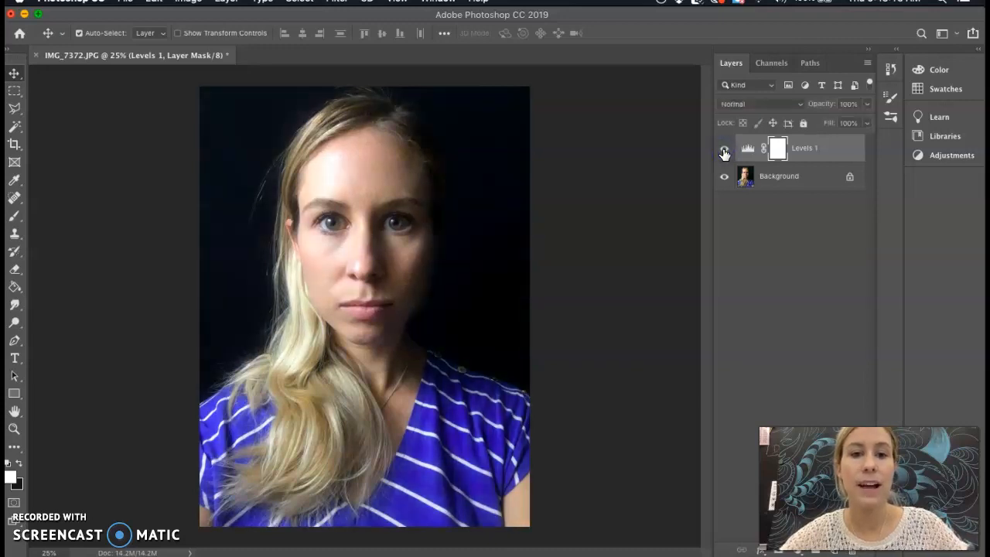
{"action": "left_click", "coordinate": [724, 150]}
{"action": "left_click", "coordinate": [724, 151]}
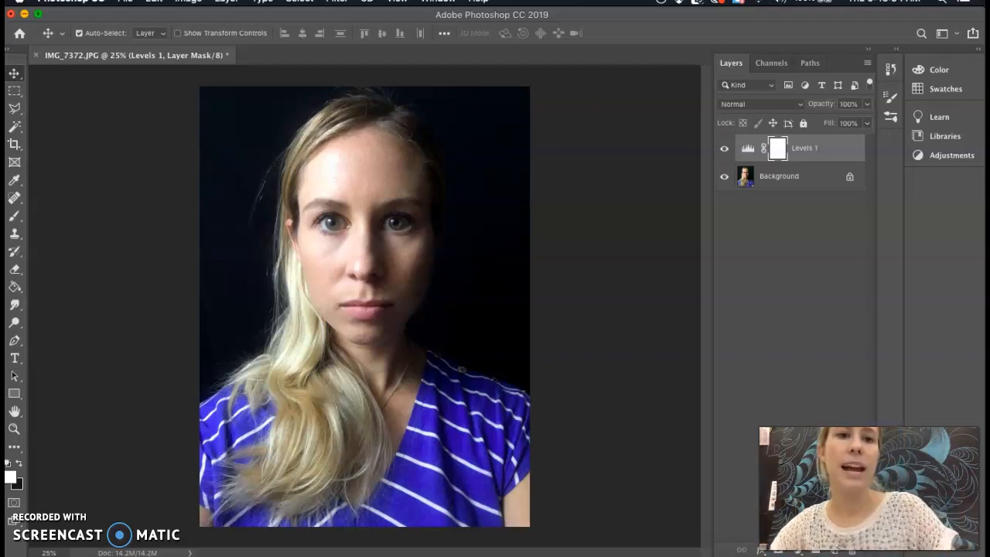
Add a Curves adjustment layer above Levels 1 with the default layer settings
{"action": "left_click", "coordinate": [226, 2]}
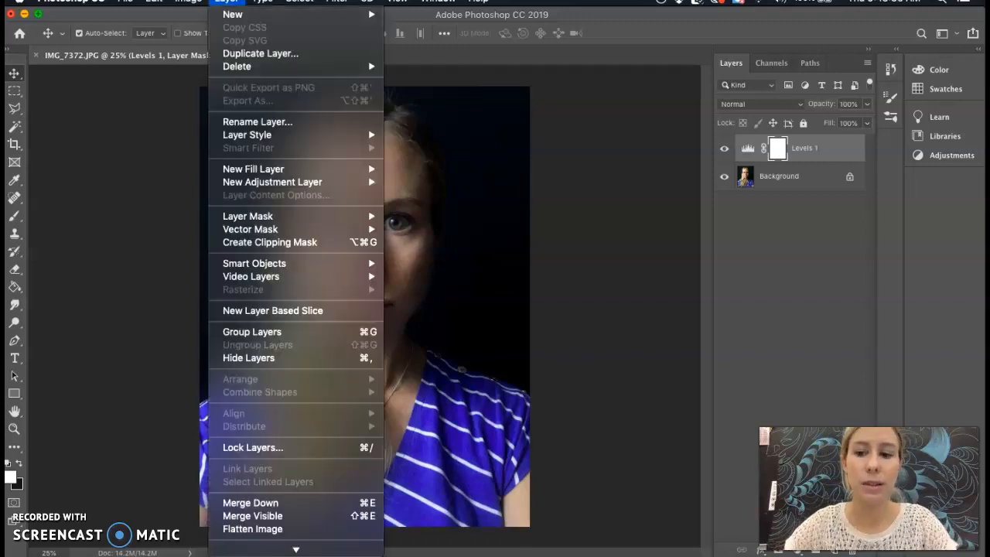
{"action": "mouse_move", "coordinate": [245, 176]}
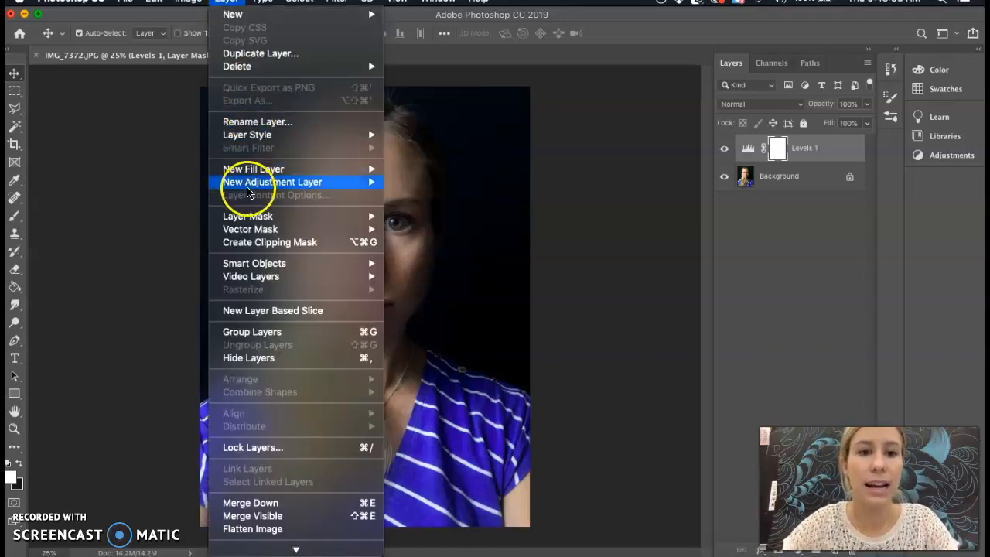
{"action": "left_click", "coordinate": [411, 209]}
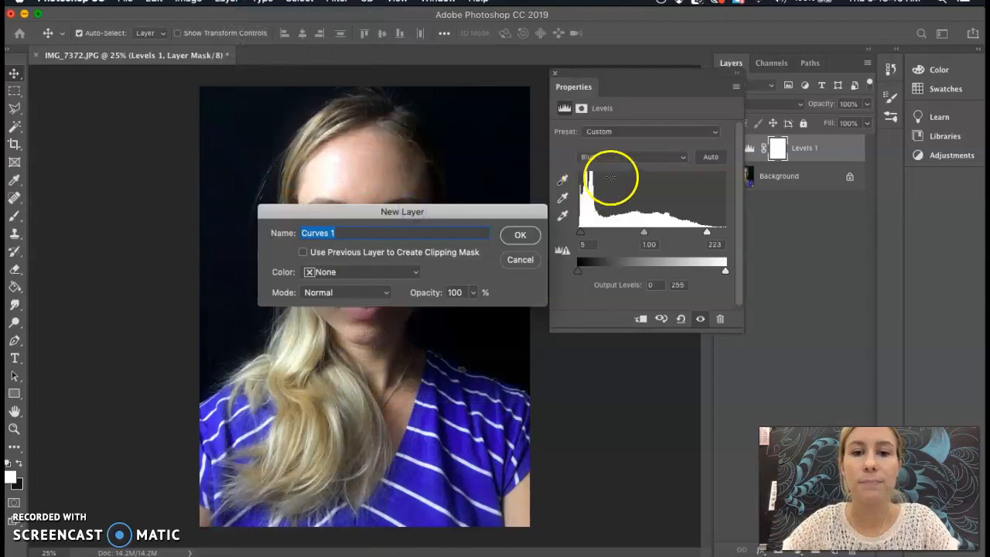
{"action": "left_click", "coordinate": [522, 233]}
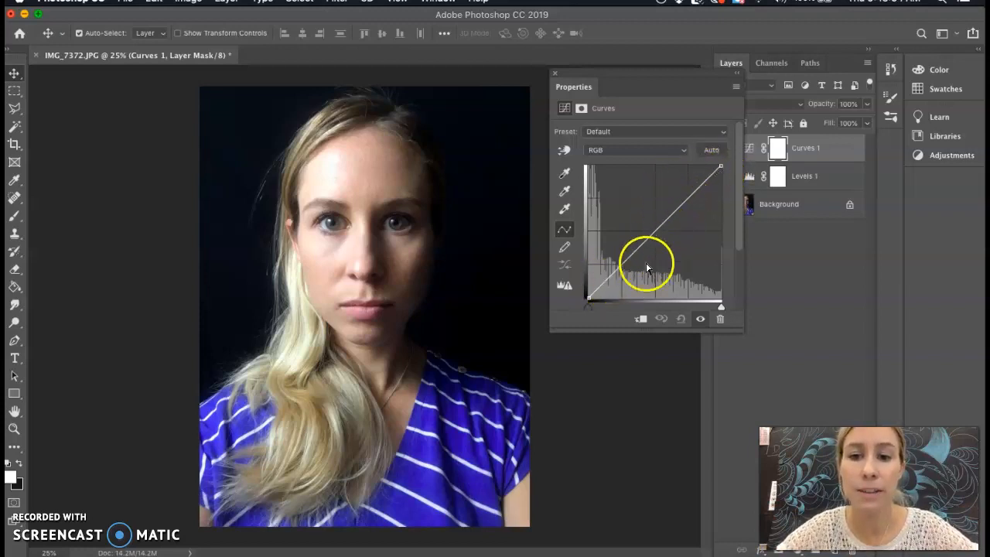
Shape the RGB curve into a gentle S with a slightly raised highlight point and a lowered shadow point, and close its properties
{"action": "left_click", "coordinate": [677, 206]}
{"action": "left_click_drag", "start_coordinate": [678, 205], "coordinate": [678, 203]}
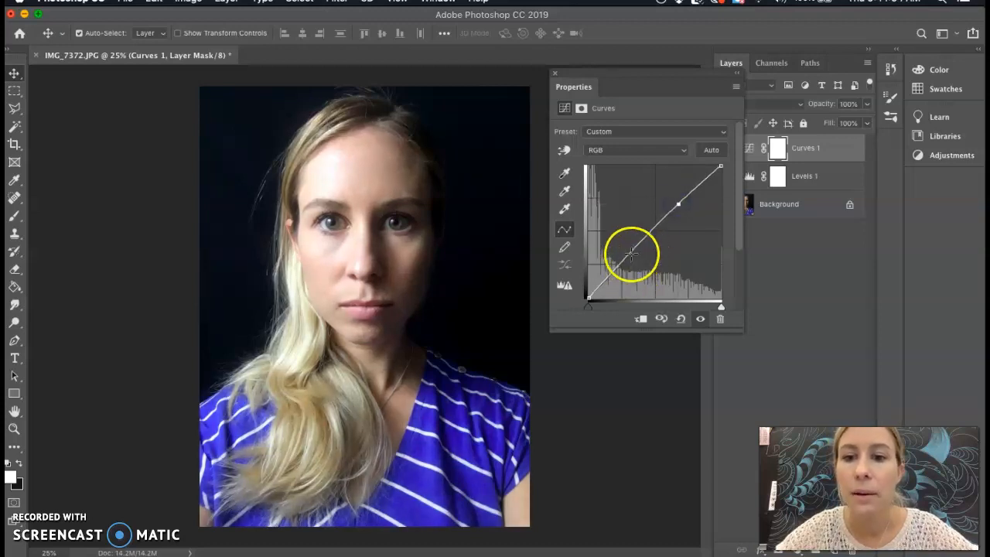
{"action": "left_click", "coordinate": [631, 251]}
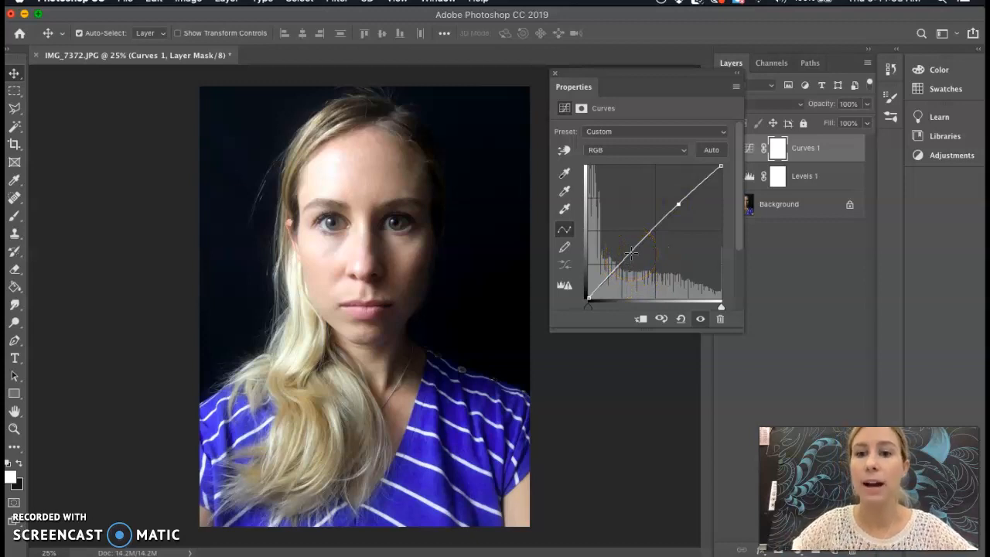
{"action": "left_click_drag", "start_coordinate": [631, 251], "coordinate": [633, 256]}
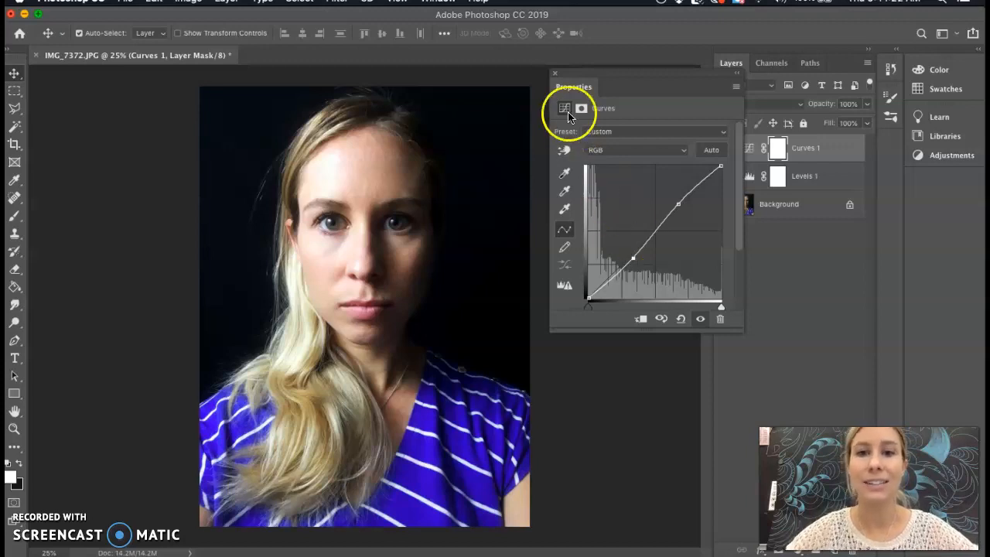
{"action": "left_click", "coordinate": [554, 73]}
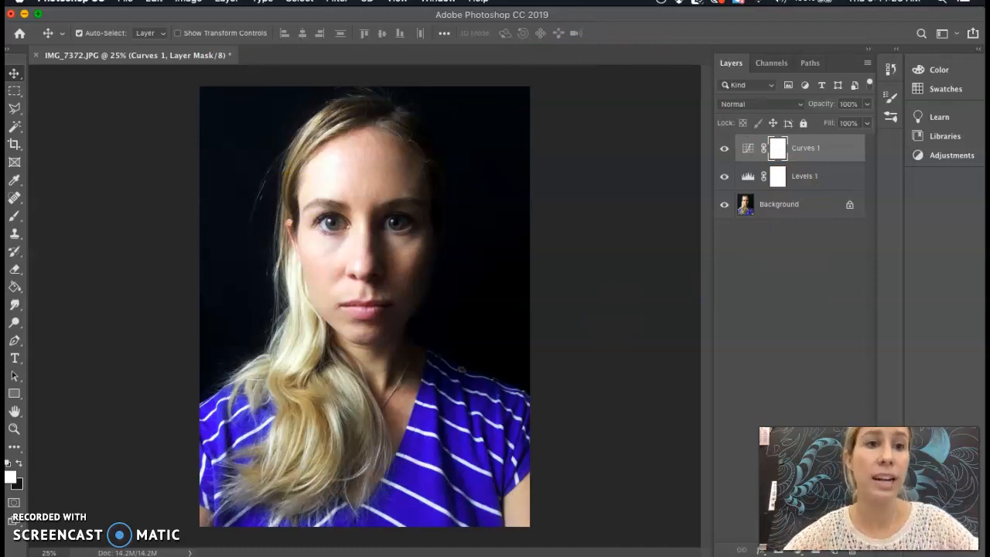
Add a Black & White adjustment layer above Curves 1 with the default layer settings
{"action": "left_click", "coordinate": [227, 0]}
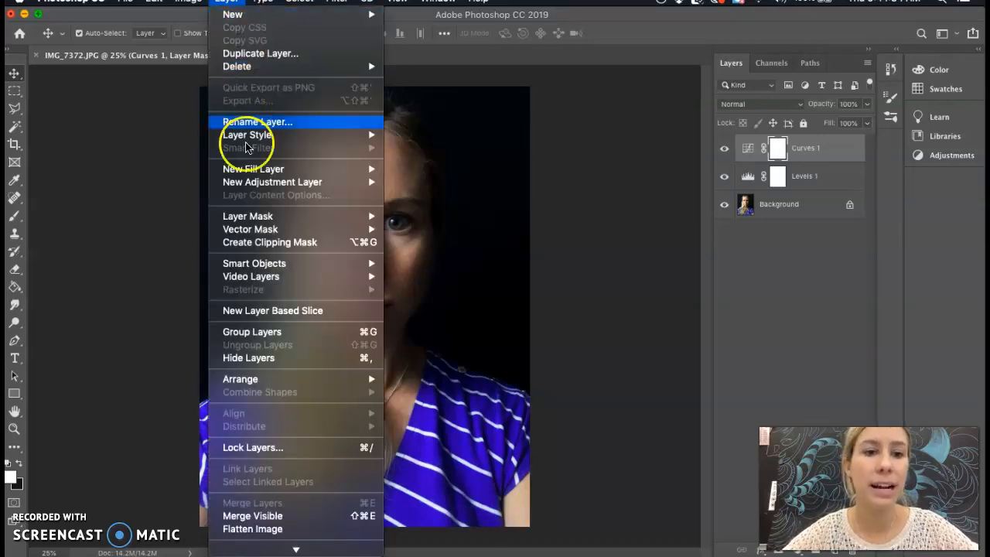
{"action": "mouse_move", "coordinate": [269, 190]}
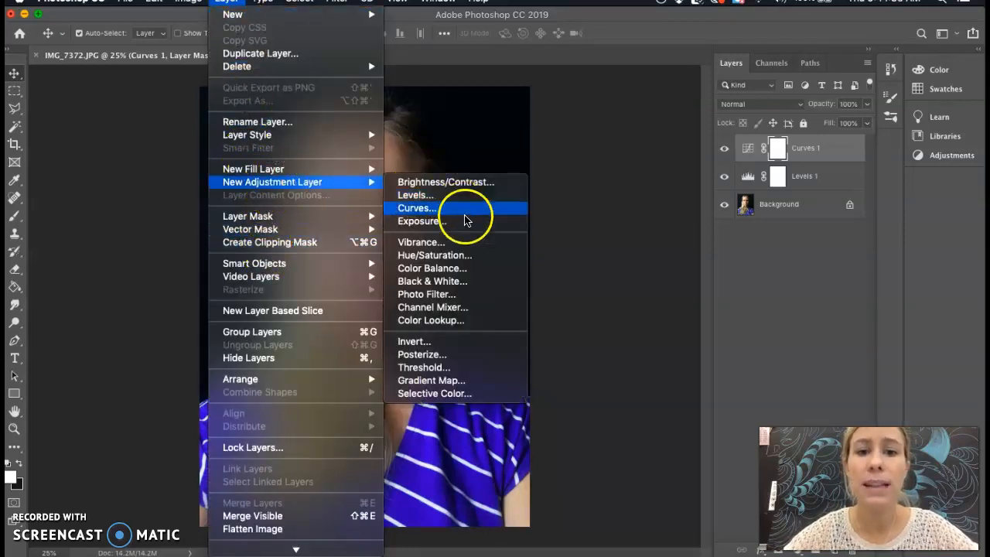
{"action": "left_click", "coordinate": [447, 280]}
{"action": "left_click", "coordinate": [520, 233]}
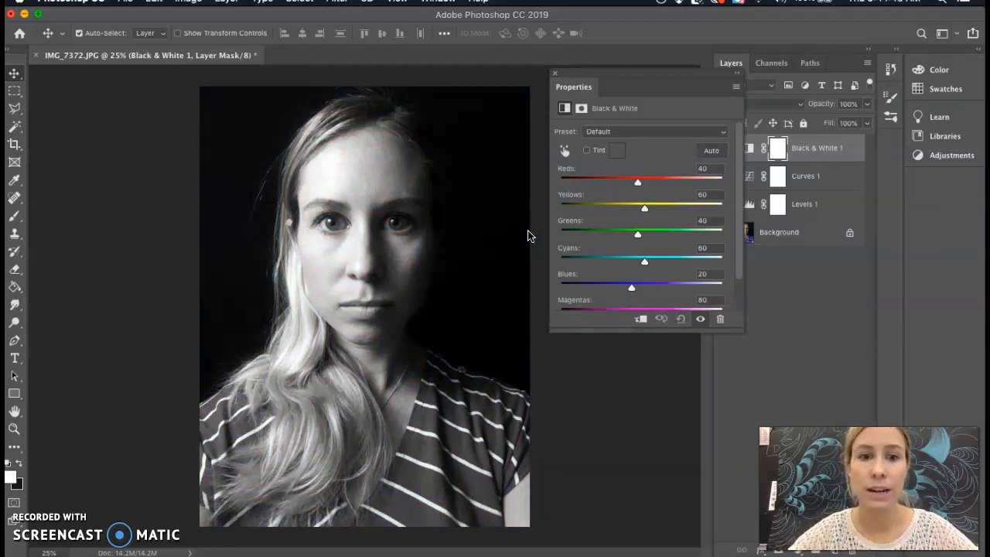
Set the Black & White mix to Reds -7, Yellows 63, Greens 37, Cyans 69, Blues 21 and Magentas 79, and close its properties
{"action": "scroll", "coordinate": [616, 184], "scroll_direction": "down", "scroll_amount": 3}
{"action": "scroll", "coordinate": [616, 184], "scroll_direction": "up", "scroll_amount": 3}
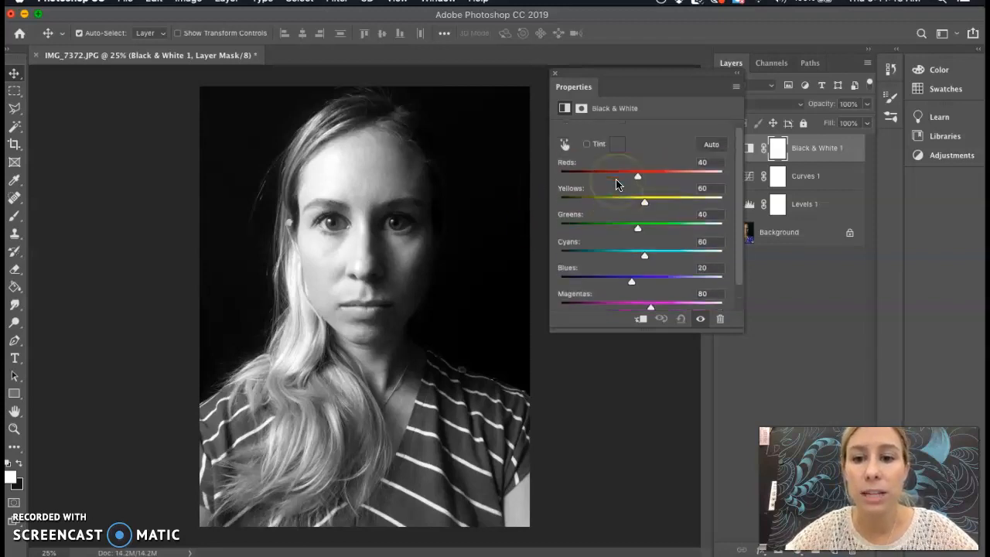
{"action": "left_click_drag", "start_coordinate": [637, 183], "coordinate": [649, 283]}
{"action": "scroll", "coordinate": [633, 290], "scroll_direction": "down", "scroll_amount": 2}
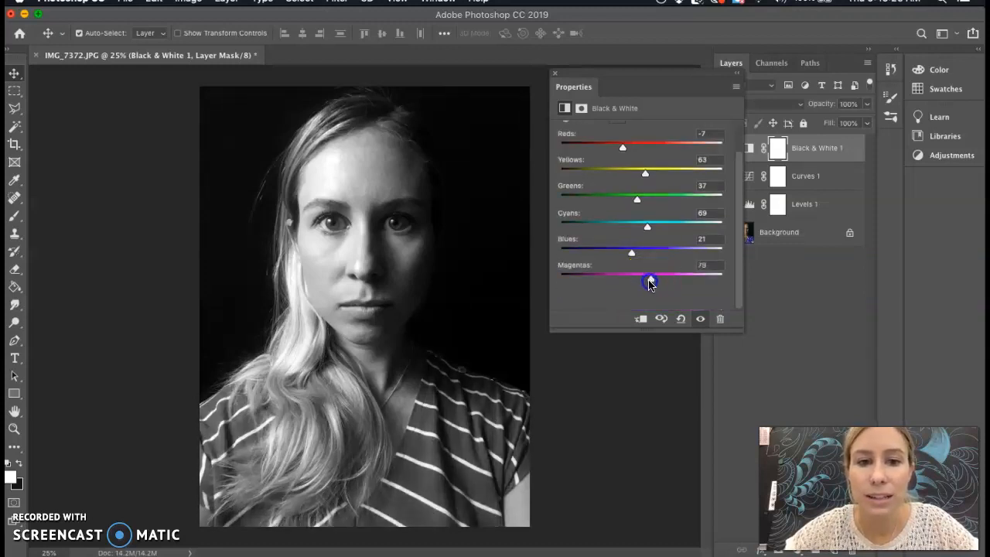
{"action": "left_click", "coordinate": [555, 74]}
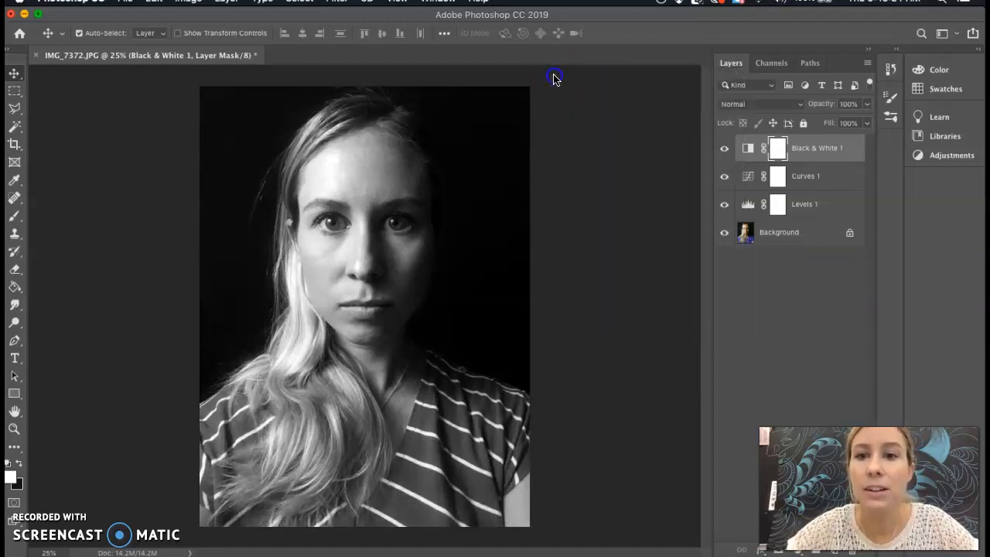
Toggle the visibility of the Black & White 1, Curves 1 and Levels 1 layers in turn to compare each adjustment's effect
{"action": "left_click", "coordinate": [724, 148]}
{"action": "left_click", "coordinate": [724, 148]}
{"action": "left_click", "coordinate": [724, 176]}
{"action": "left_click", "coordinate": [724, 176]}
{"action": "left_click", "coordinate": [725, 204]}
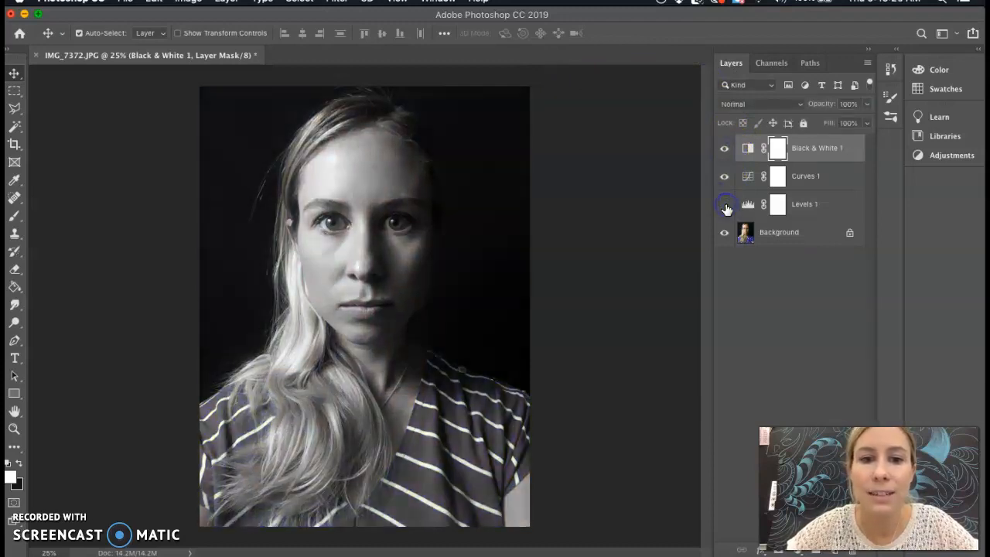
{"action": "left_click", "coordinate": [724, 204]}
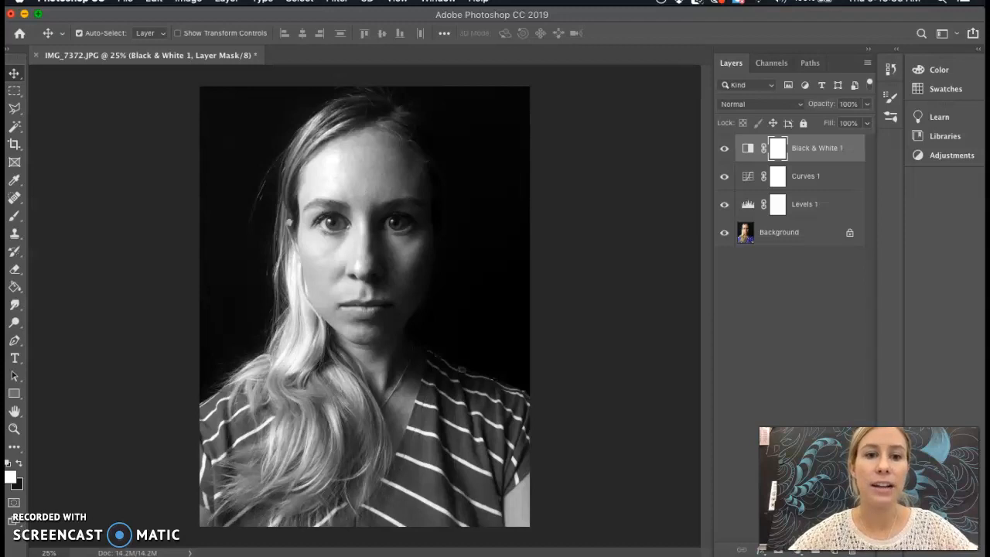
Examine the skin, eyes and nose of the black-and-white portrait up close for blemishes and fine detail
{"action": "left_click", "coordinate": [292, 10]}
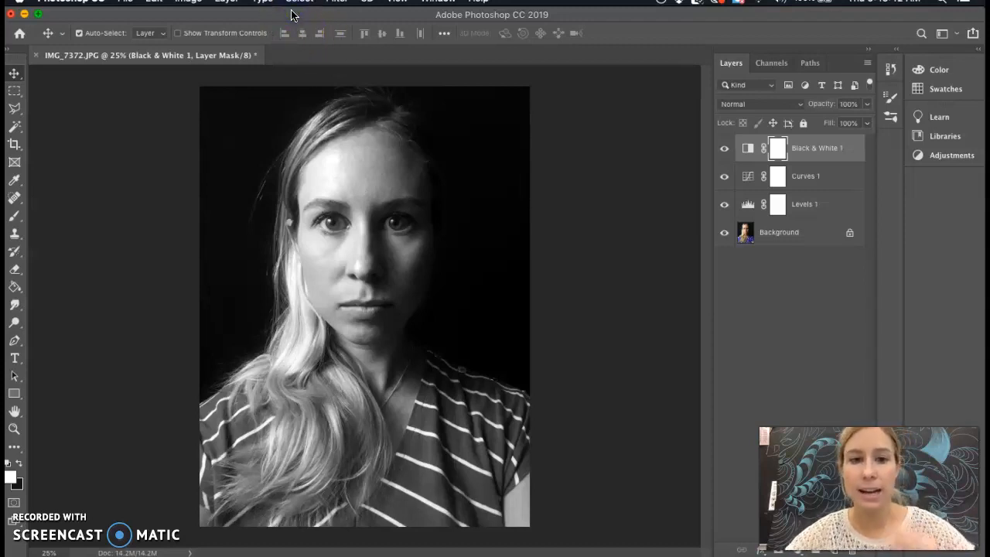
{"action": "key", "text": "super"}
{"action": "key", "text": "super+equal"}
{"action": "key", "text": "super+equal"}
{"action": "key", "text": "super+equal"}
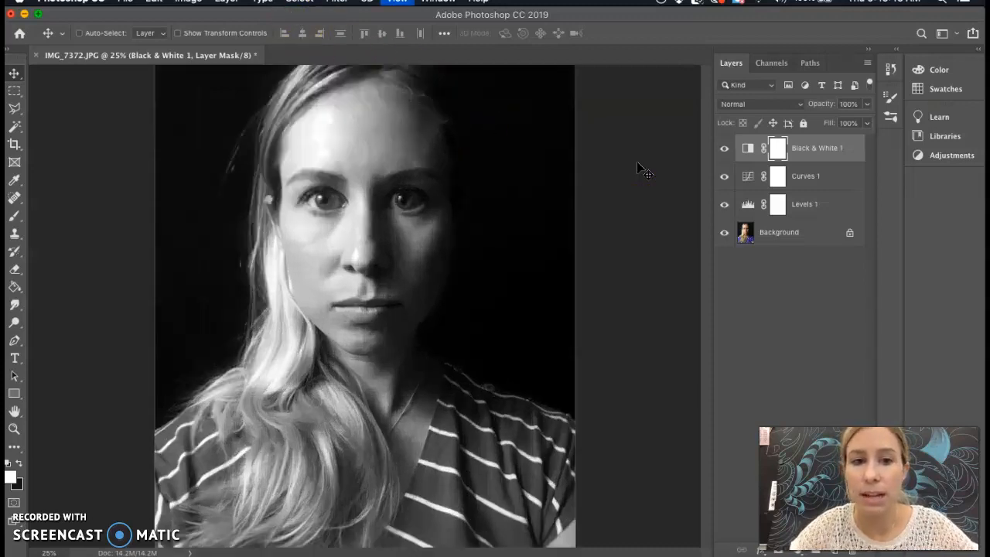
{"action": "key", "text": "super+equal"}
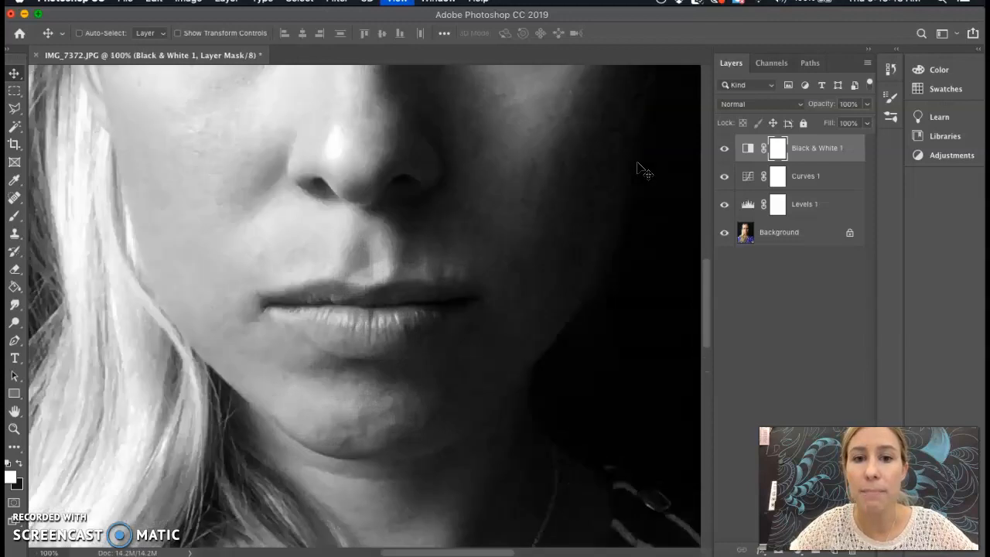
{"action": "scroll", "coordinate": [641, 168], "scroll_direction": "up", "scroll_amount": 10}
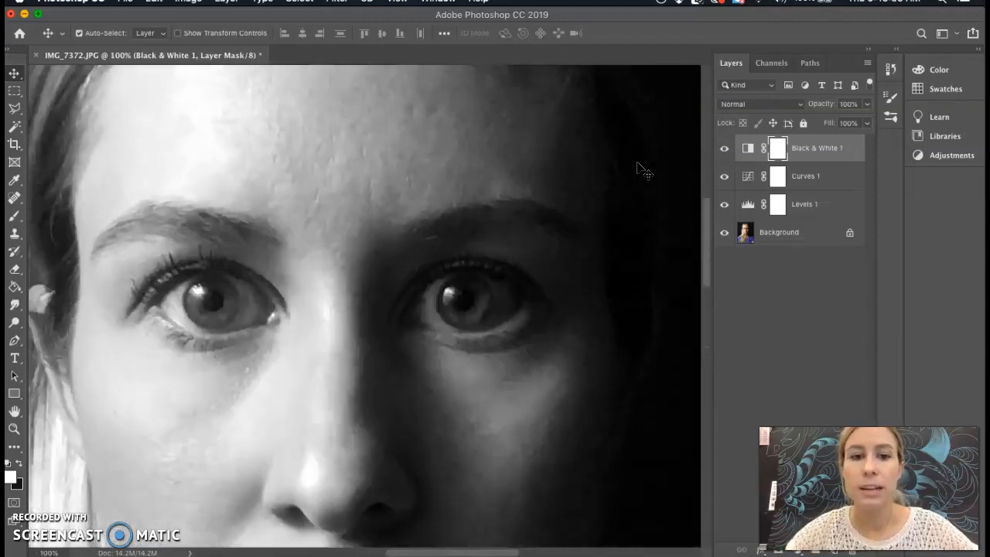
{"action": "scroll", "coordinate": [638, 164], "scroll_direction": "up", "scroll_amount": 5}
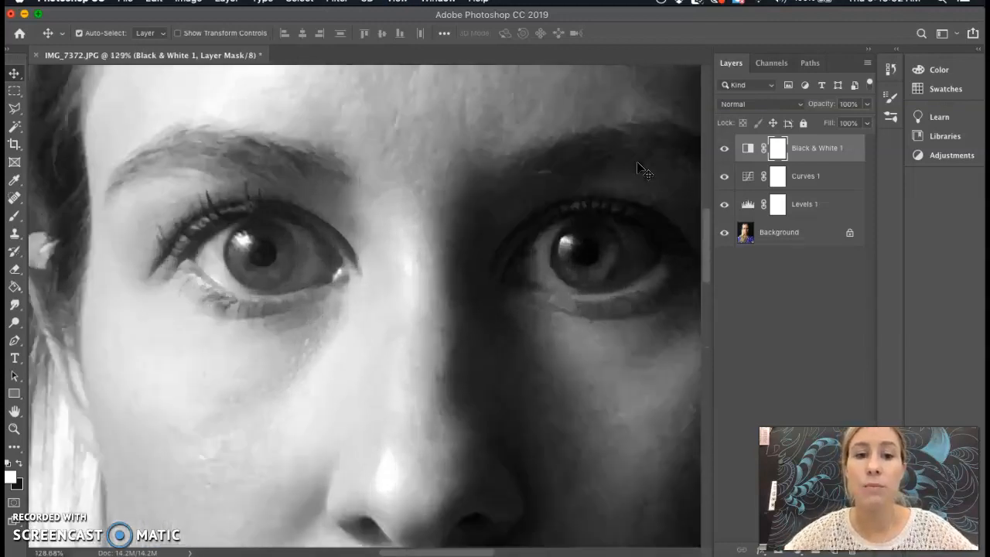
{"action": "scroll", "coordinate": [637, 162], "scroll_direction": "left", "scroll_amount": 7}
{"action": "scroll", "coordinate": [637, 162], "scroll_direction": "down", "scroll_amount": 3}
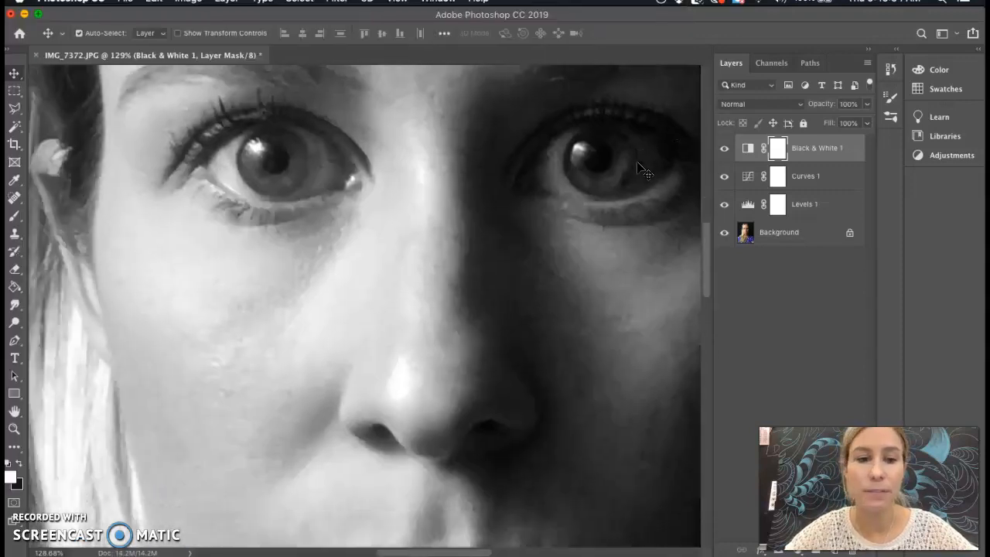
{"action": "scroll", "coordinate": [637, 163], "scroll_direction": "right", "scroll_amount": 4}
{"action": "scroll", "coordinate": [637, 163], "scroll_direction": "up", "scroll_amount": 2}
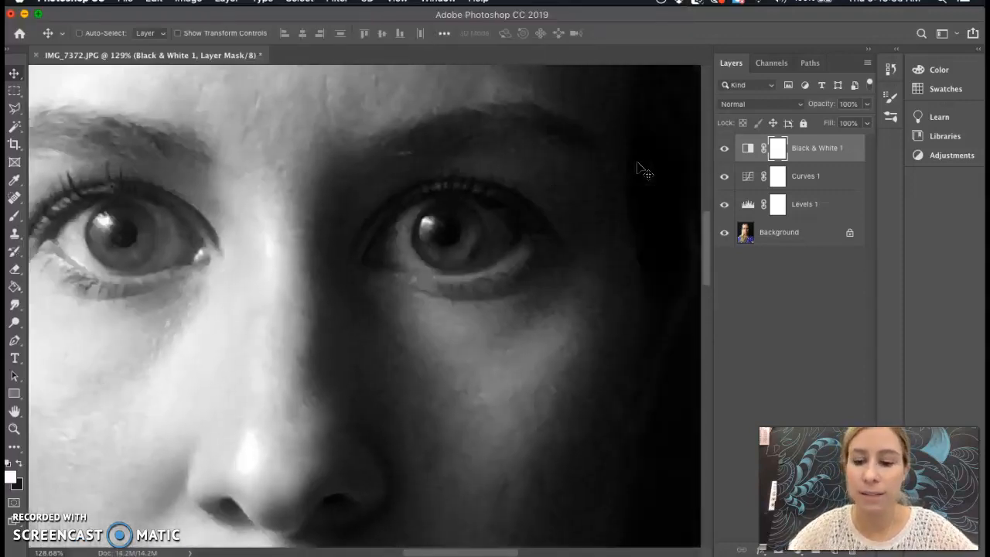
{"action": "key", "text": "super+plus"}
{"action": "key", "text": "super+plus"}
{"action": "key", "text": "super+minus"}
{"action": "key", "text": "super+minus"}
{"action": "key", "text": "super+minus"}
{"action": "key", "text": "super+minus"}
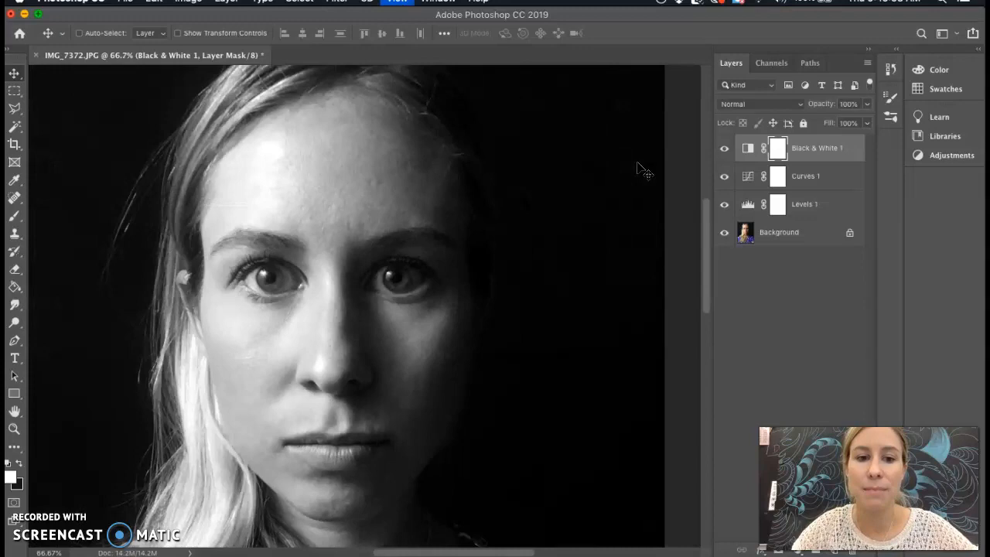